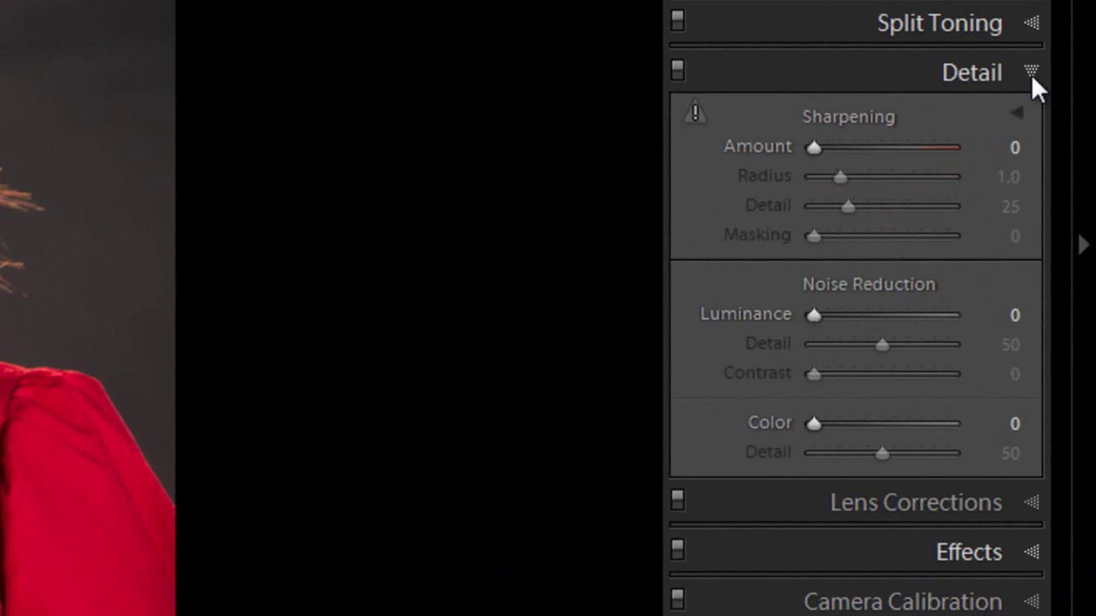
# - Collapse and reopen the Detail panel, then nudge the adjustment brush Sharpness lower
pyautogui.click(1031, 74)
pyautogui.click(1030, 74)
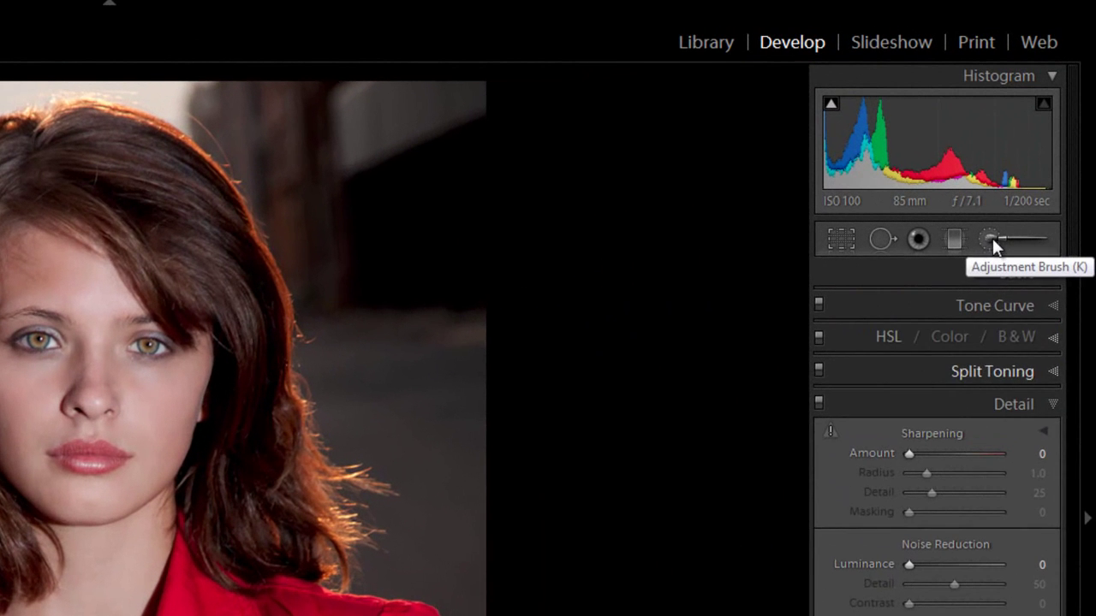
pyautogui.click(994, 232)
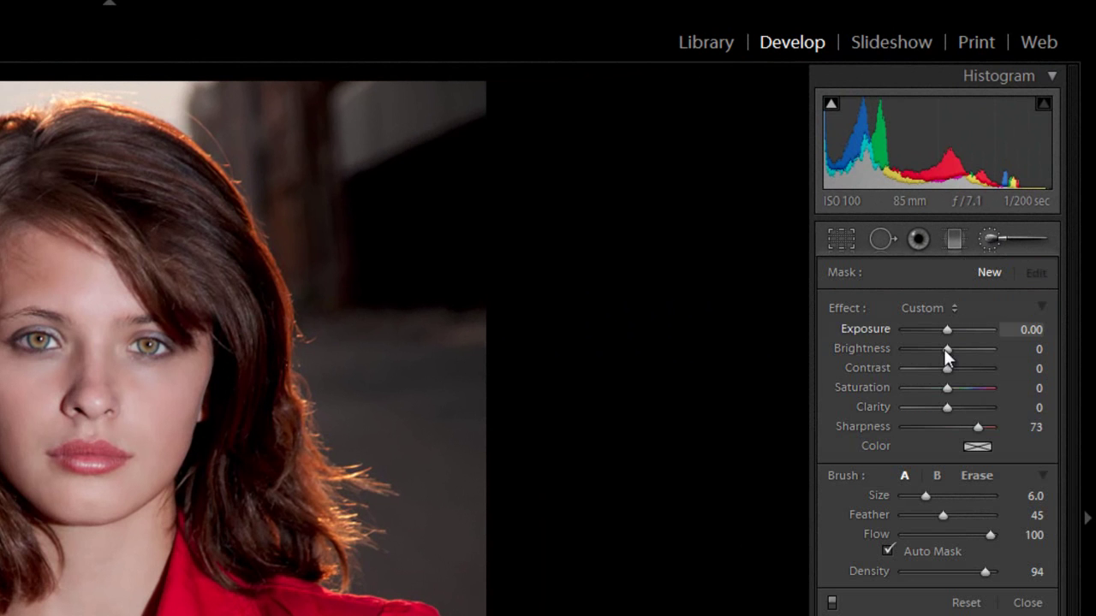
pyautogui.moveTo(978, 426)
pyautogui.mouseDown()
pyautogui.moveTo(954, 427)
pyautogui.moveTo(971, 426)
pyautogui.mouseUp()
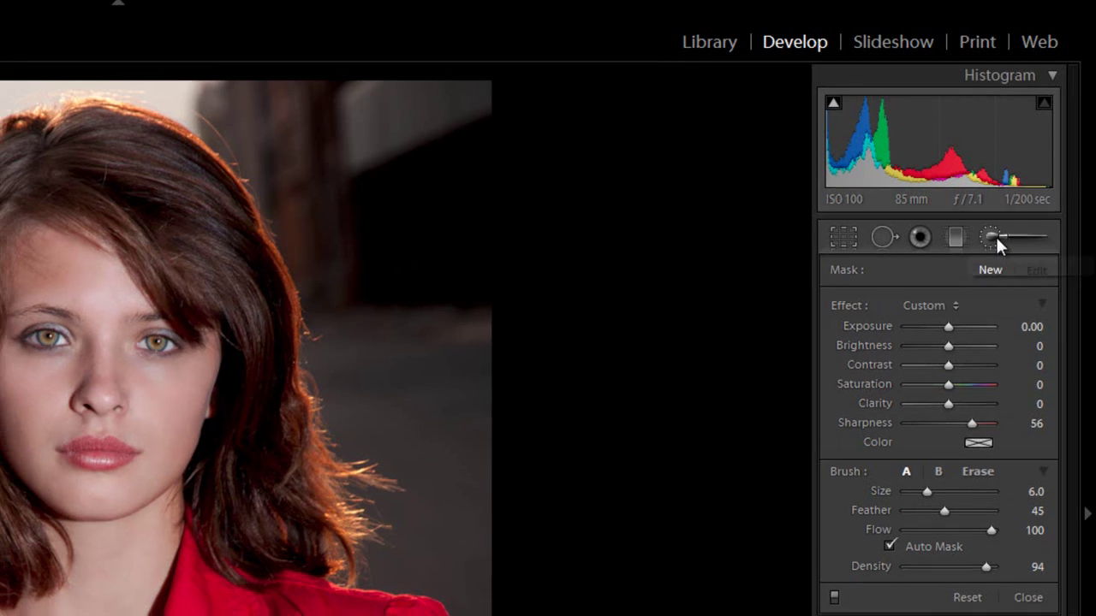
pyautogui.click(993, 238)
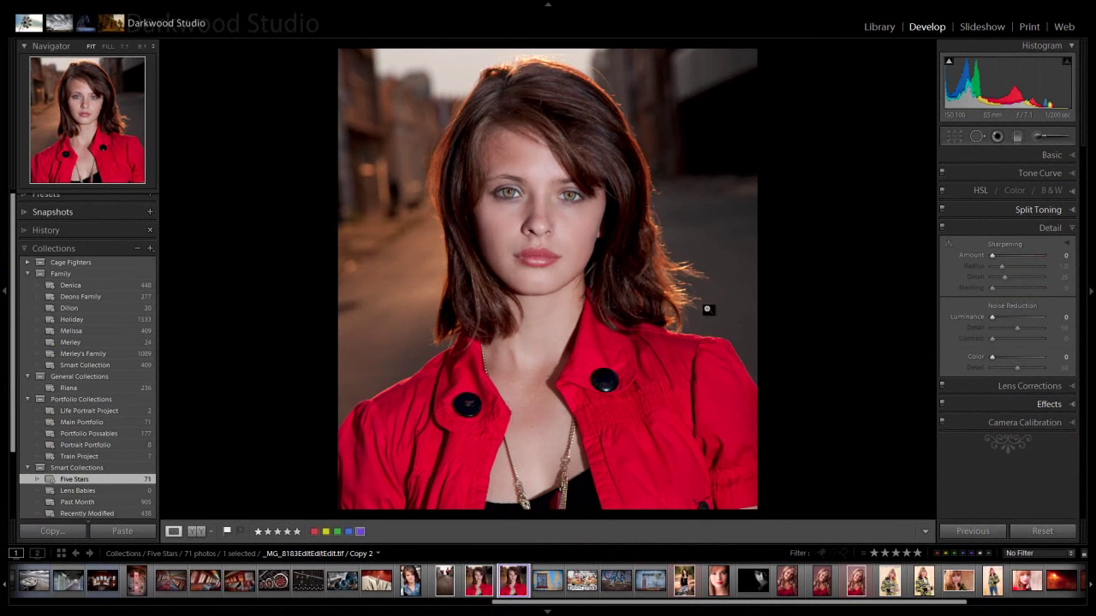
# - In the Library's Export dialog, keep output sharpening for Screen at the Standard amount
pyautogui.click(882, 27)
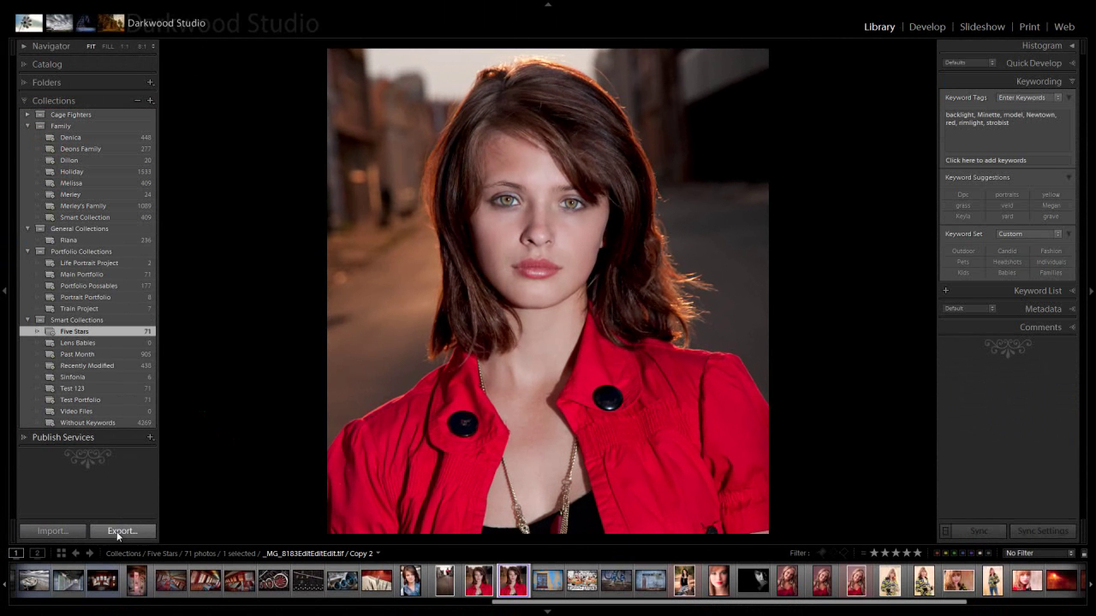
pyautogui.click(119, 525)
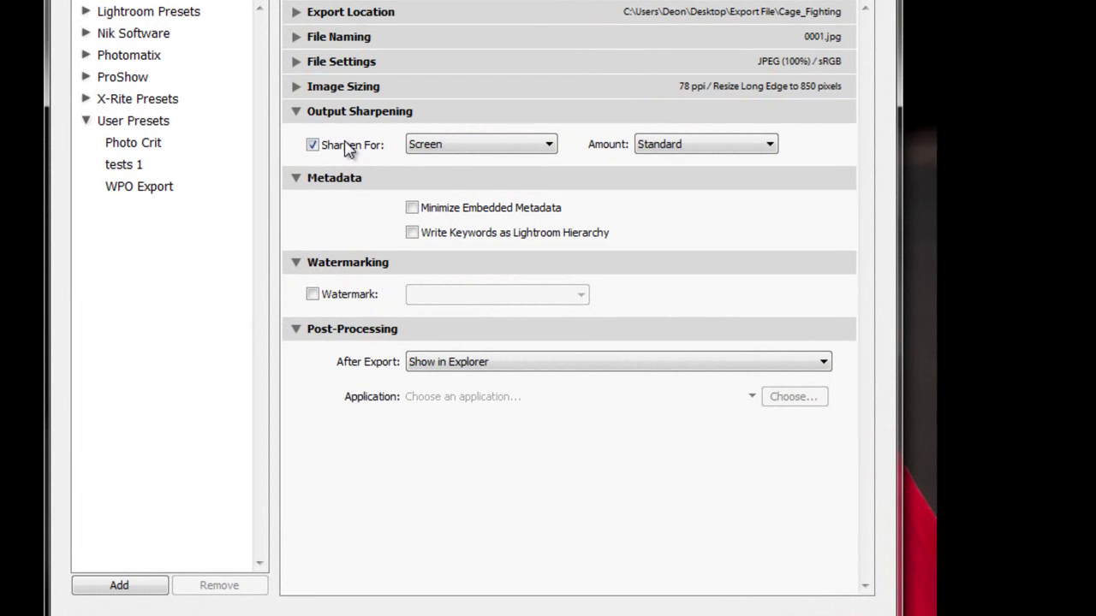
pyautogui.click(550, 147)
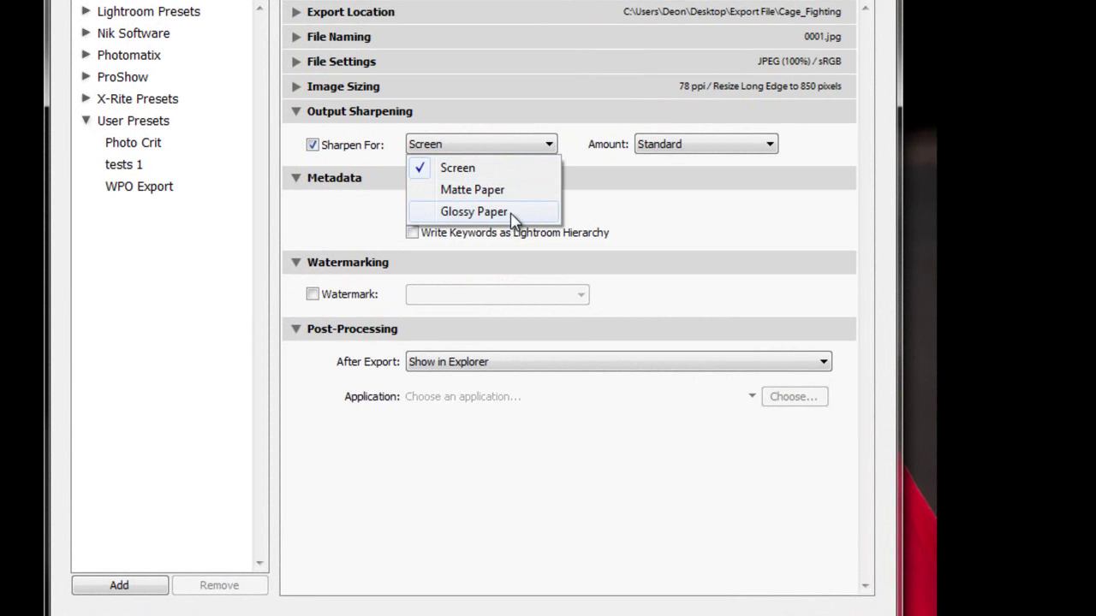
pyautogui.click(737, 151)
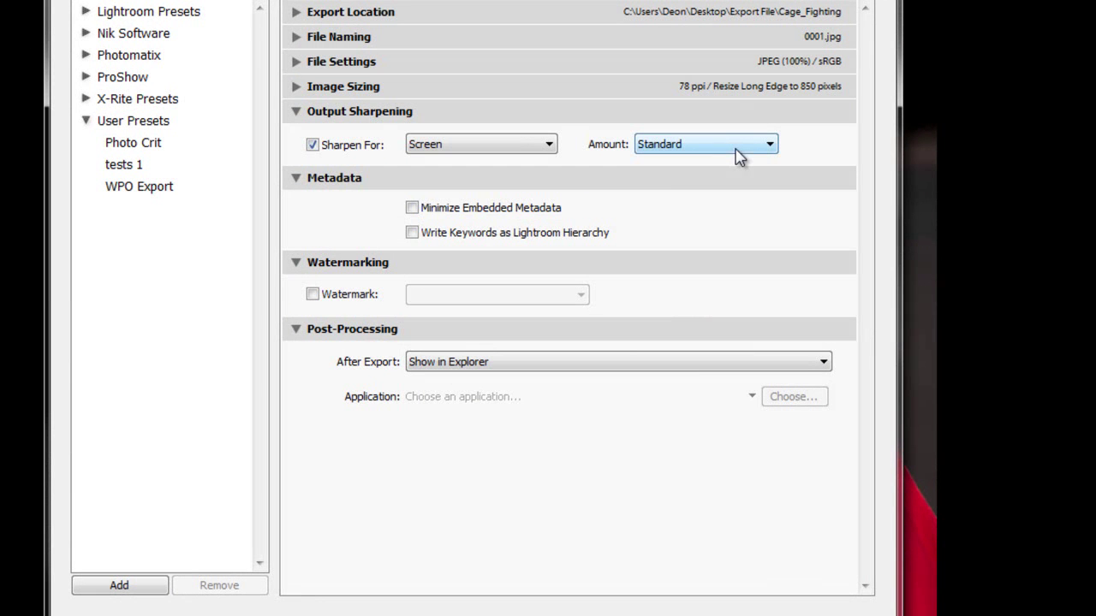
pyautogui.click(770, 147)
pyautogui.click(772, 144)
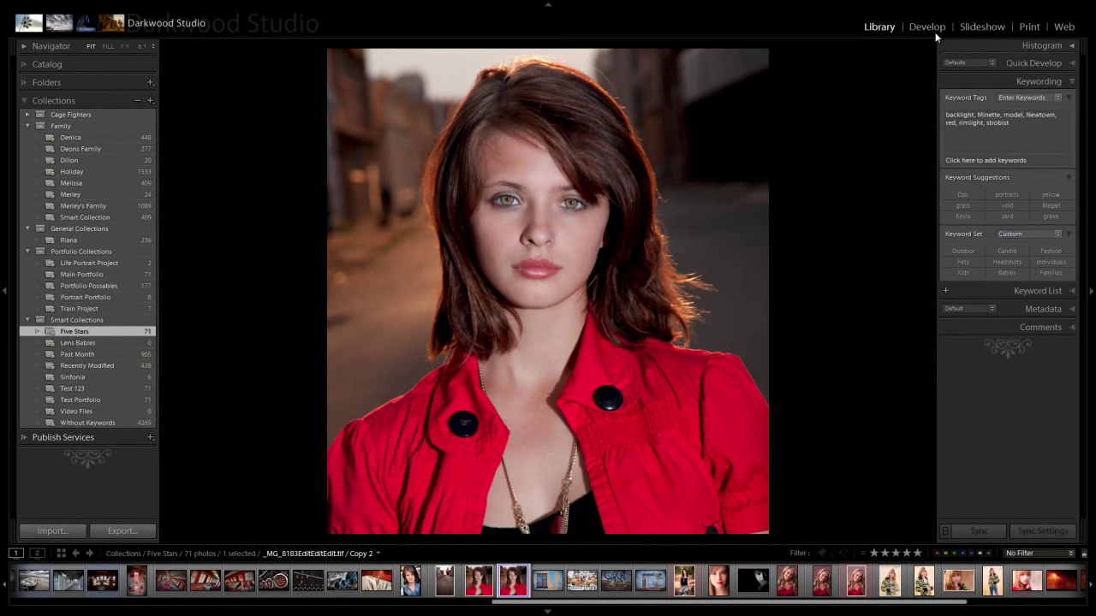
# - Back in Develop, show the Detail panel preview and centre it on the model's eye
pyautogui.press('d')
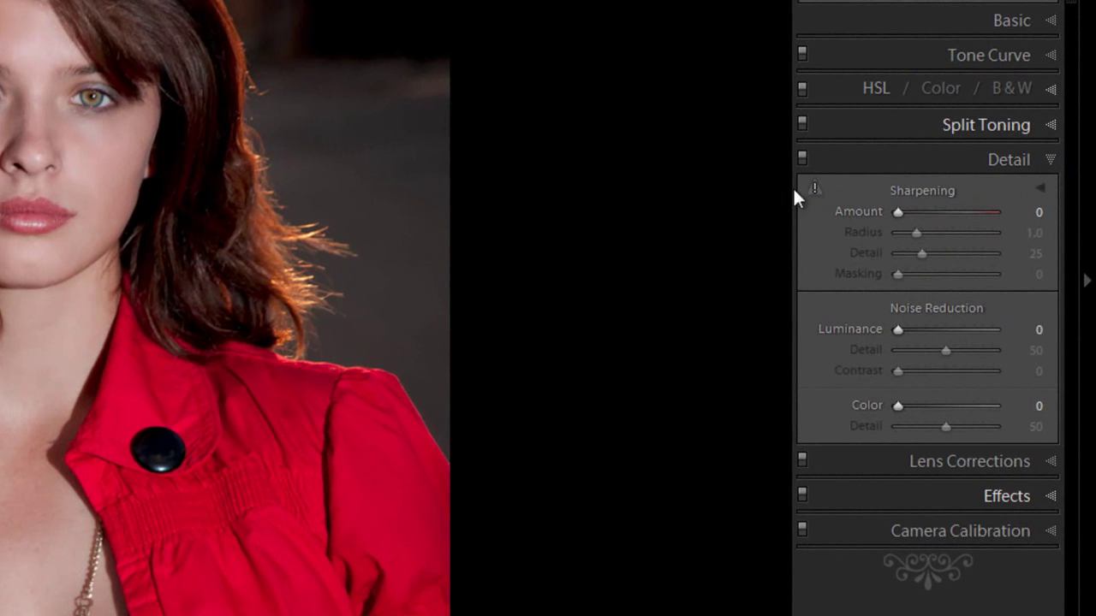
pyautogui.click(1041, 189)
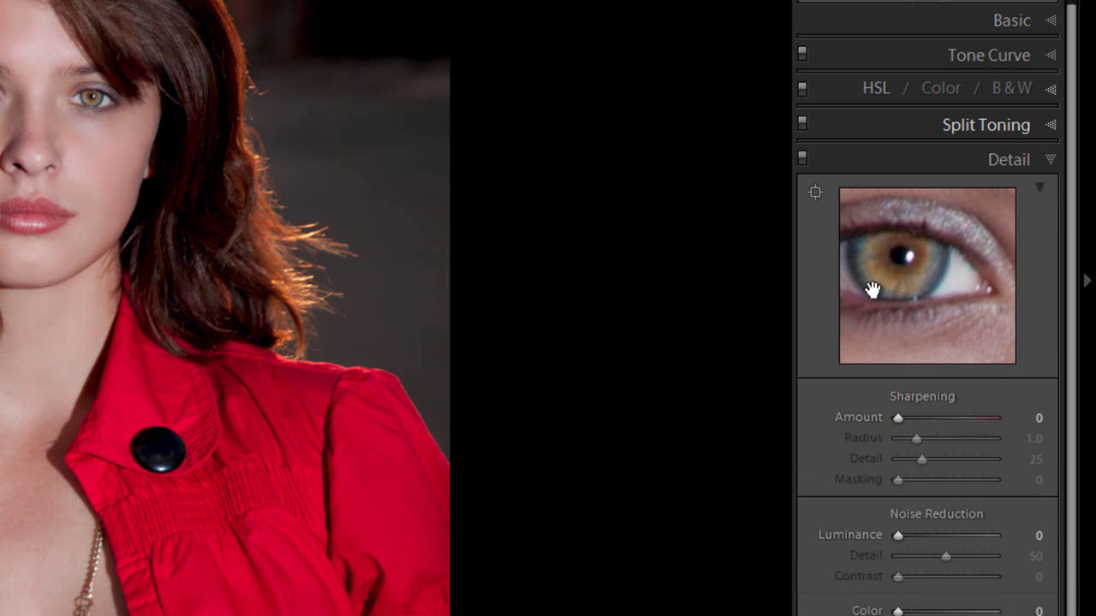
pyautogui.click(815, 194)
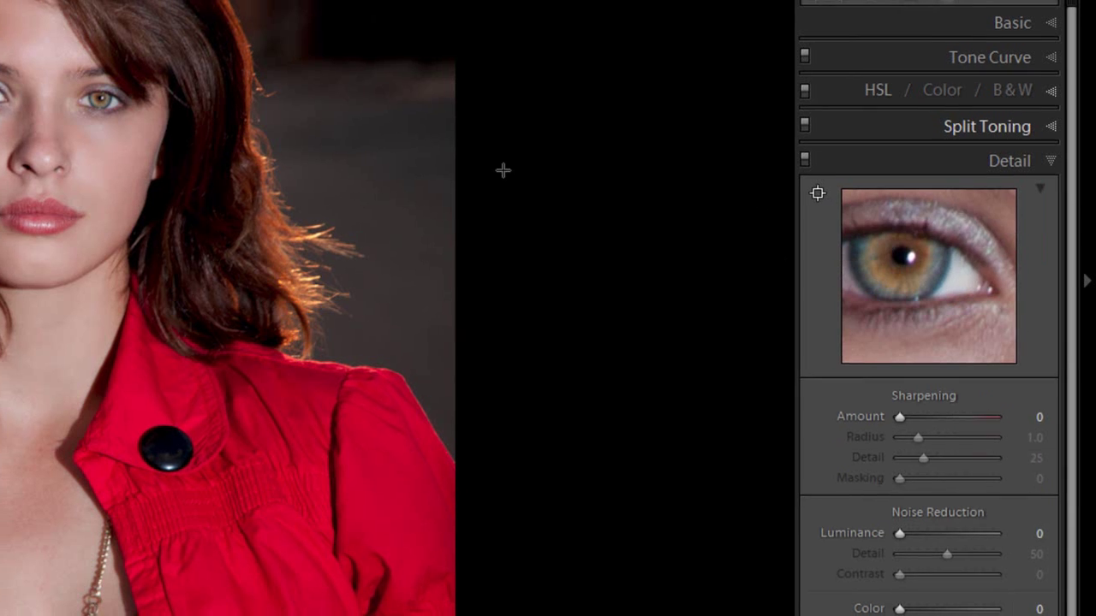
pyautogui.click(243, 142)
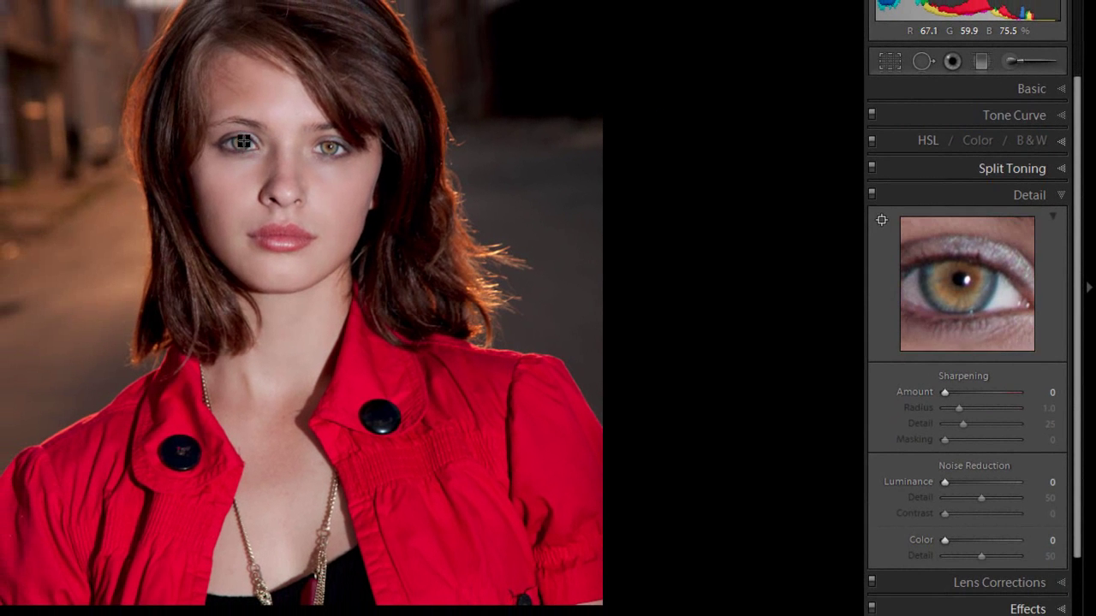
pyautogui.moveTo(243, 142); pyautogui.dragTo(246, 140)
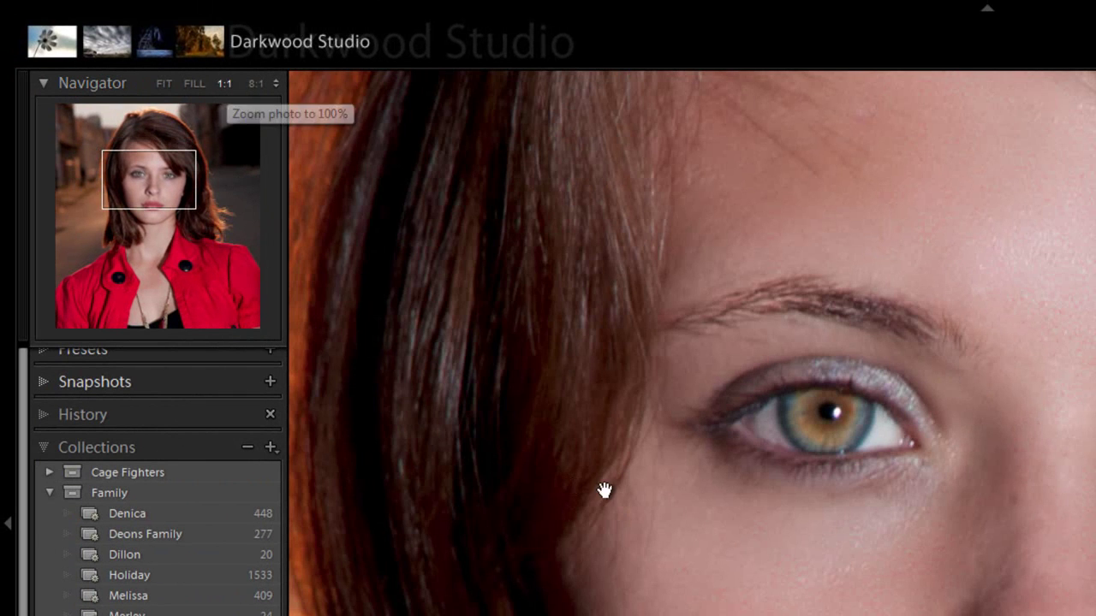
# - Pan the 1:1 view over both eyes and raise sharpening Amount to 45 using the grayscale preview
pyautogui.moveTo(148, 181)
pyautogui.mouseDown()
pyautogui.moveTo(169, 187)
pyautogui.moveTo(147, 164)
pyautogui.moveTo(163, 174)
pyautogui.mouseUp()
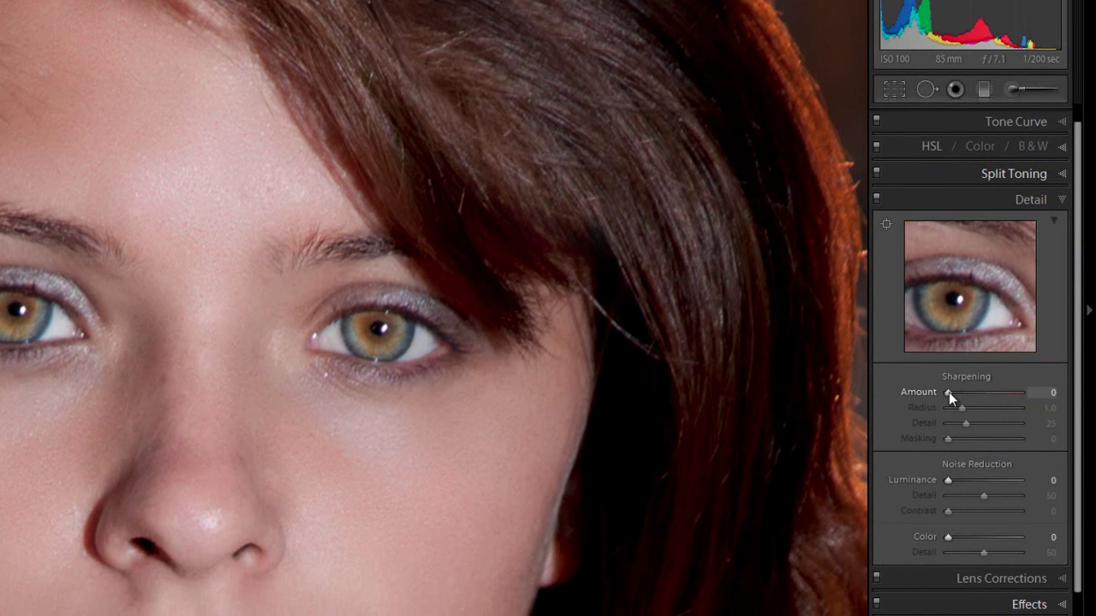
pyautogui.moveTo(948, 393)
pyautogui.mouseDown()
pyautogui.moveTo(1000, 395)
pyautogui.moveTo(945, 398)
pyautogui.moveTo(964, 394)
pyautogui.mouseUp()
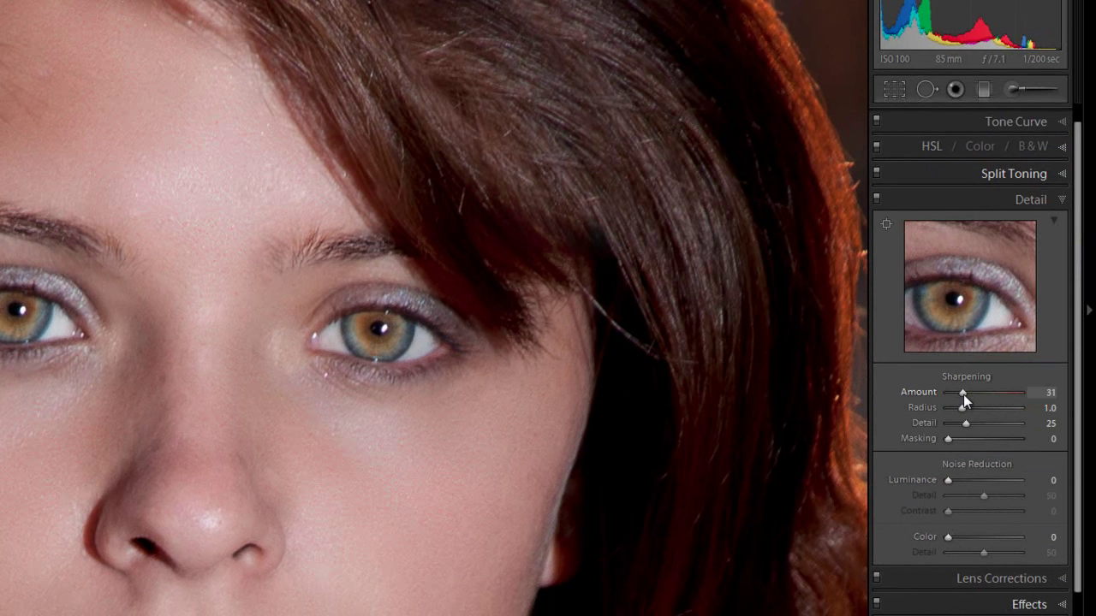
pyautogui.keyDown('alt'); pyautogui.click(963, 394); pyautogui.keyUp('alt')
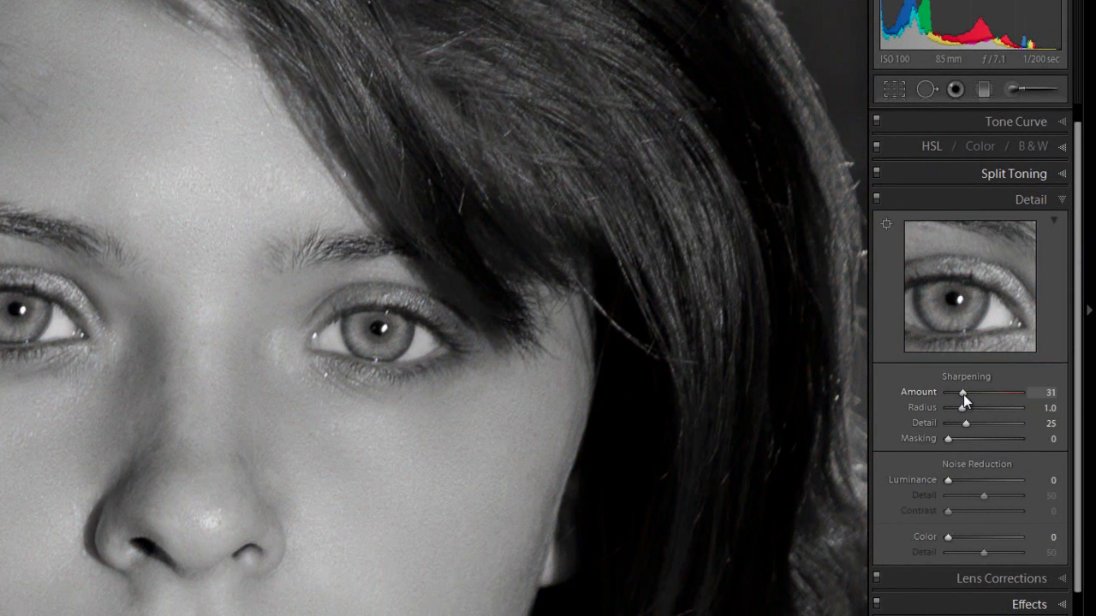
pyautogui.moveTo(964, 395)
pyautogui.mouseDown()
pyautogui.moveTo(1007, 391)
pyautogui.moveTo(962, 395)
pyautogui.mouseUp()
pyautogui.moveTo(961, 337)
pyautogui.mouseDown()
pyautogui.moveTo(989, 335)
pyautogui.moveTo(968, 338)
pyautogui.mouseUp()
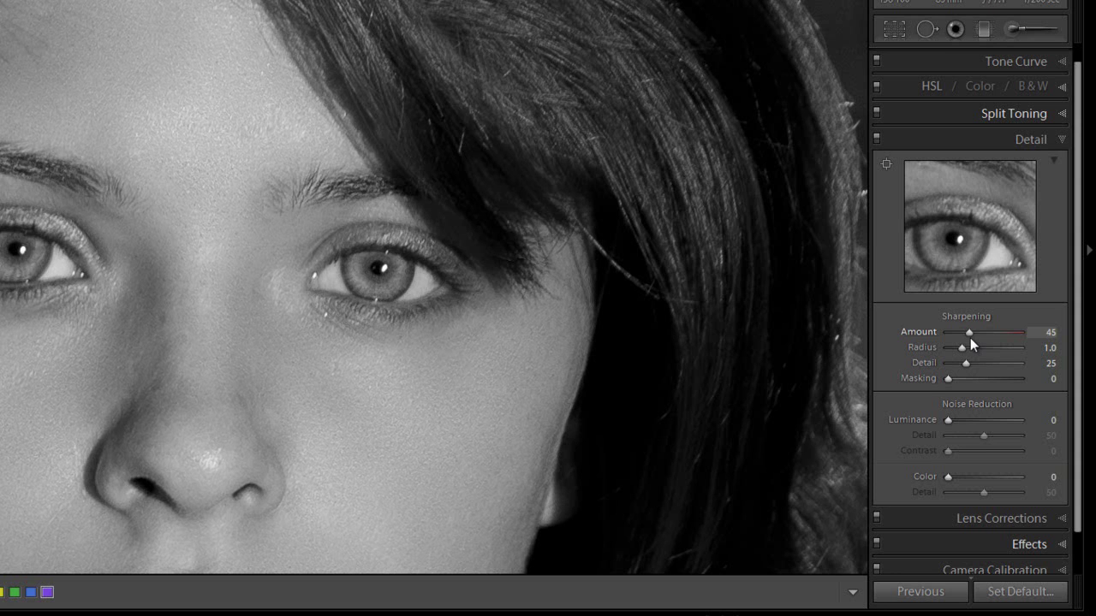
pyautogui.moveTo(978, 339); pyautogui.dragTo(977, 339)
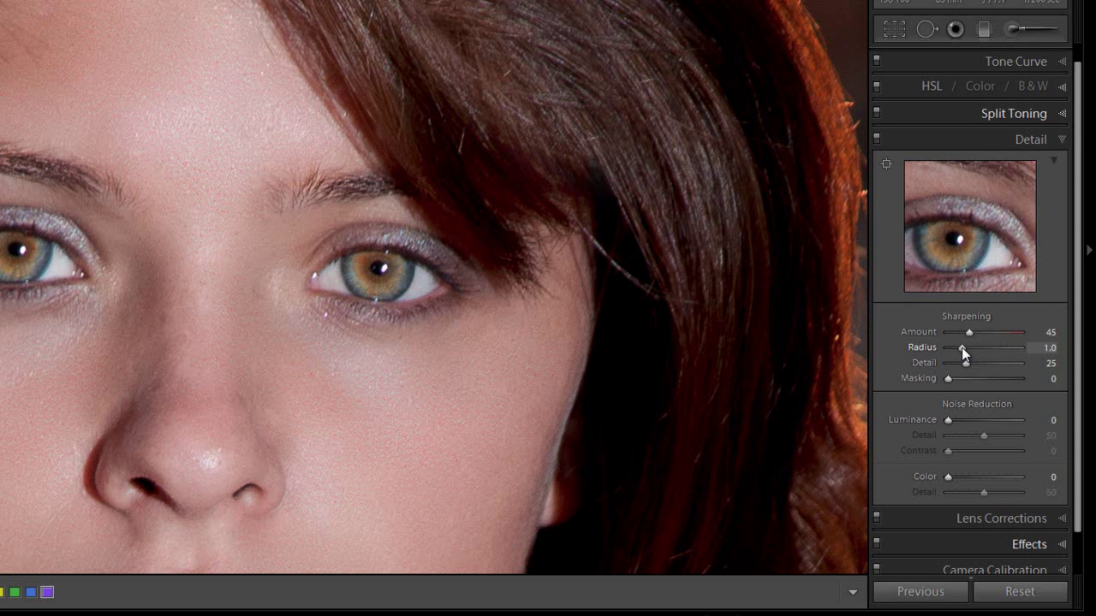
pyautogui.keyDown('alt'); pyautogui.click(962, 349); pyautogui.keyUp('alt')
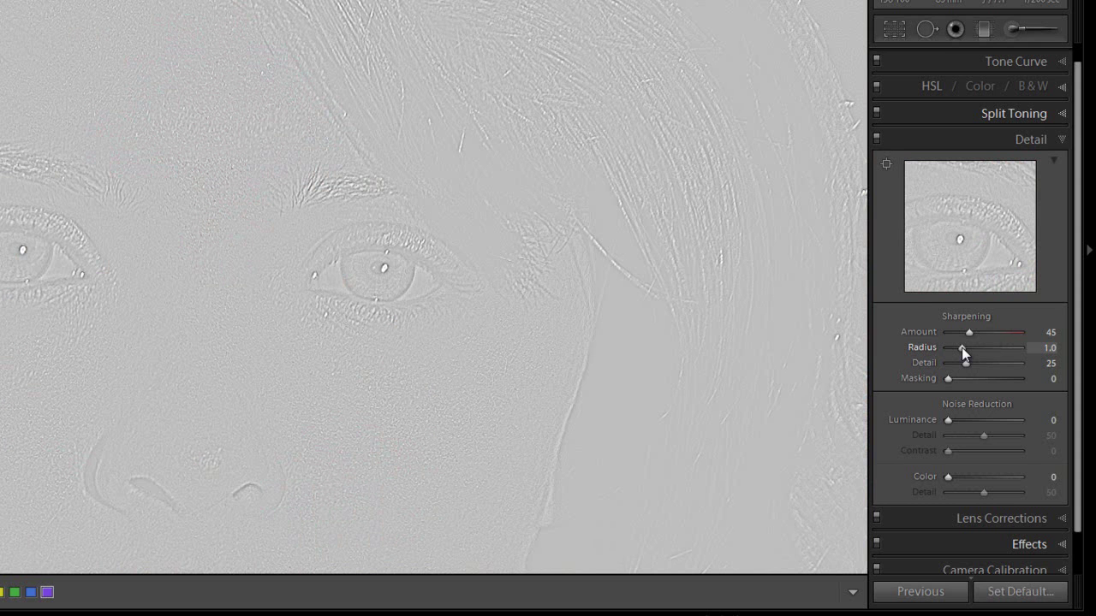
pyautogui.moveTo(963, 347); pyautogui.dragTo(965, 347)
pyautogui.moveTo(1006, 351); pyautogui.dragTo(982, 350)
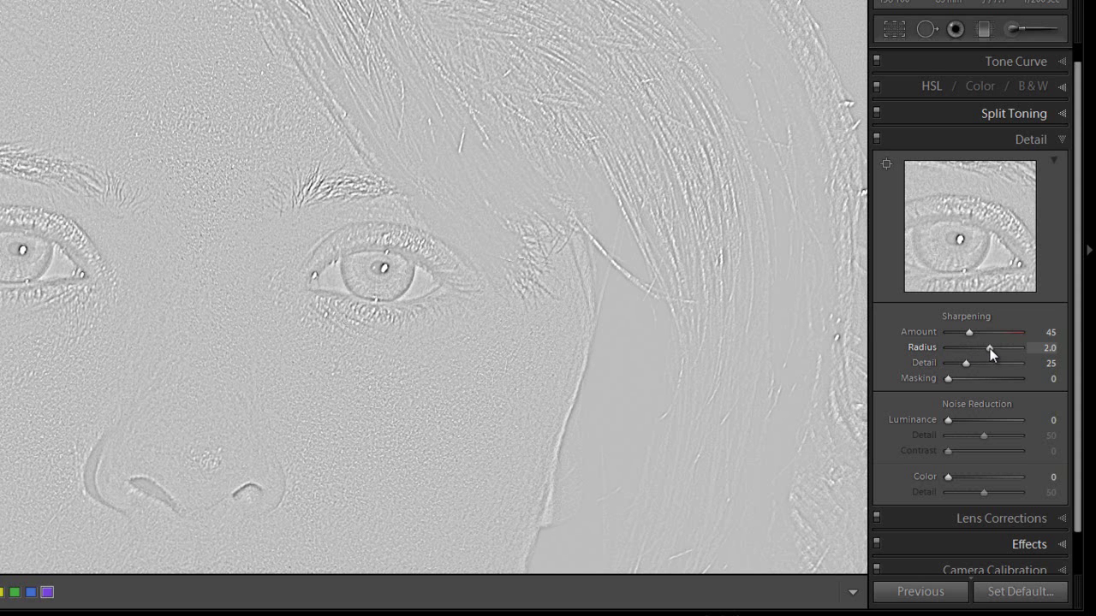
pyautogui.moveTo(977, 348); pyautogui.dragTo(963, 348)
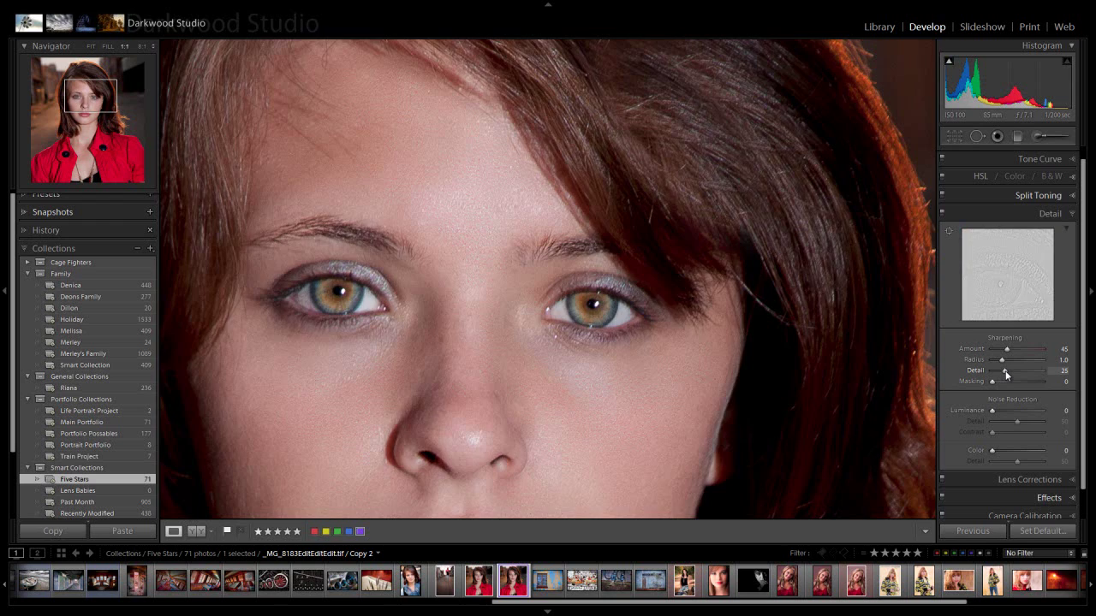
# - Lower sharpening Detail from 25 to 21 while previewing the mask, then pan to the nose and lips
pyautogui.moveTo(1006, 374); pyautogui.dragTo(1028, 372)
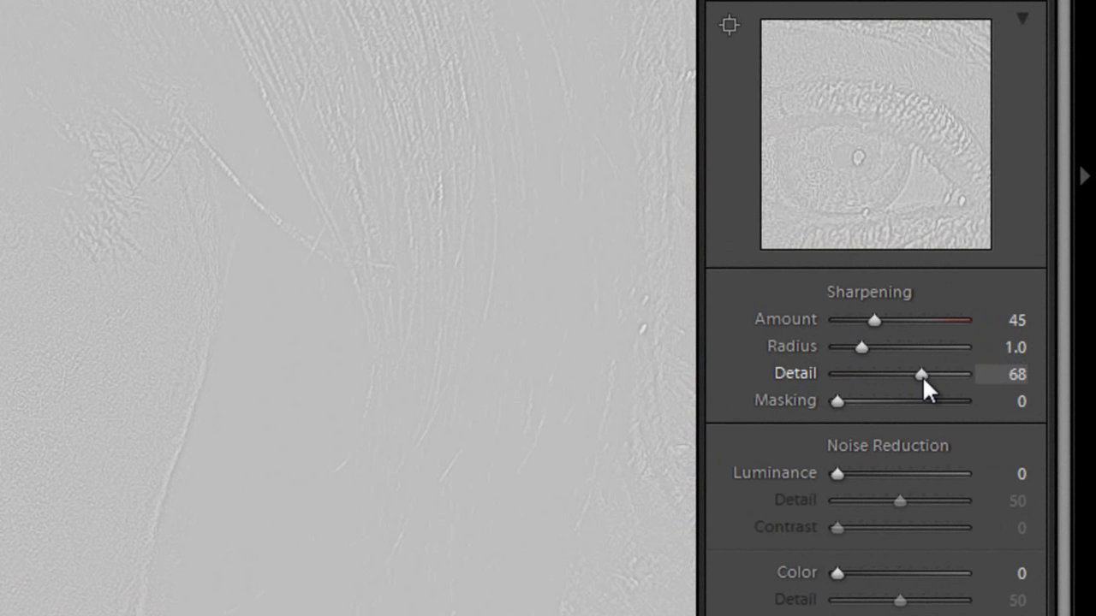
pyautogui.moveTo(923, 383)
pyautogui.mouseDown()
pyautogui.moveTo(902, 382)
pyautogui.moveTo(924, 383)
pyautogui.mouseUp()
pyautogui.moveTo(923, 381)
pyautogui.mouseDown()
pyautogui.moveTo(892, 382)
pyautogui.moveTo(929, 382)
pyautogui.mouseUp()
pyautogui.moveTo(928, 376); pyautogui.dragTo(859, 376)
pyautogui.moveTo(989, 375); pyautogui.dragTo(989, 375)
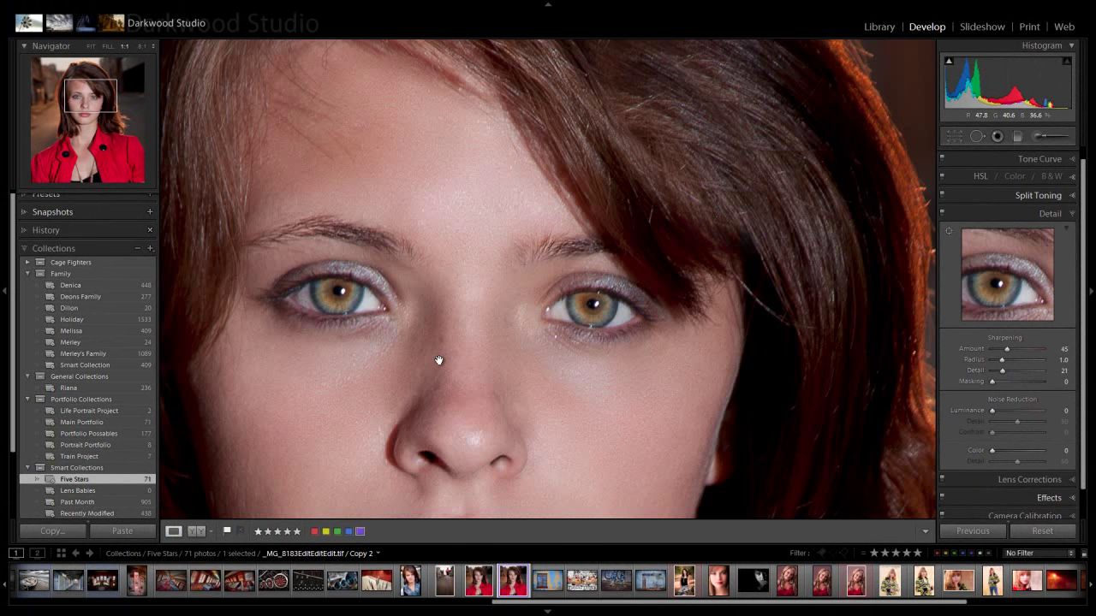
pyautogui.moveTo(448, 360); pyautogui.dragTo(548, 237)
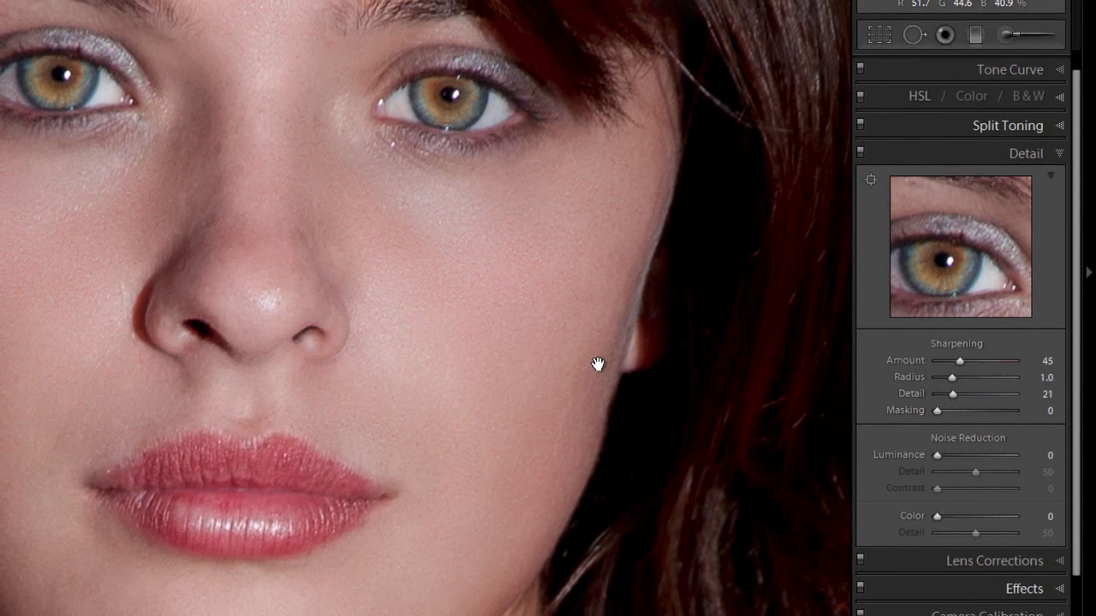
# - Alt-drag the Masking slider from 0 up to 85 while watching the black-and-white mask
pyautogui.press('alt')
pyautogui.keyDown('alt'); pyautogui.click(939, 412); pyautogui.keyUp('alt')
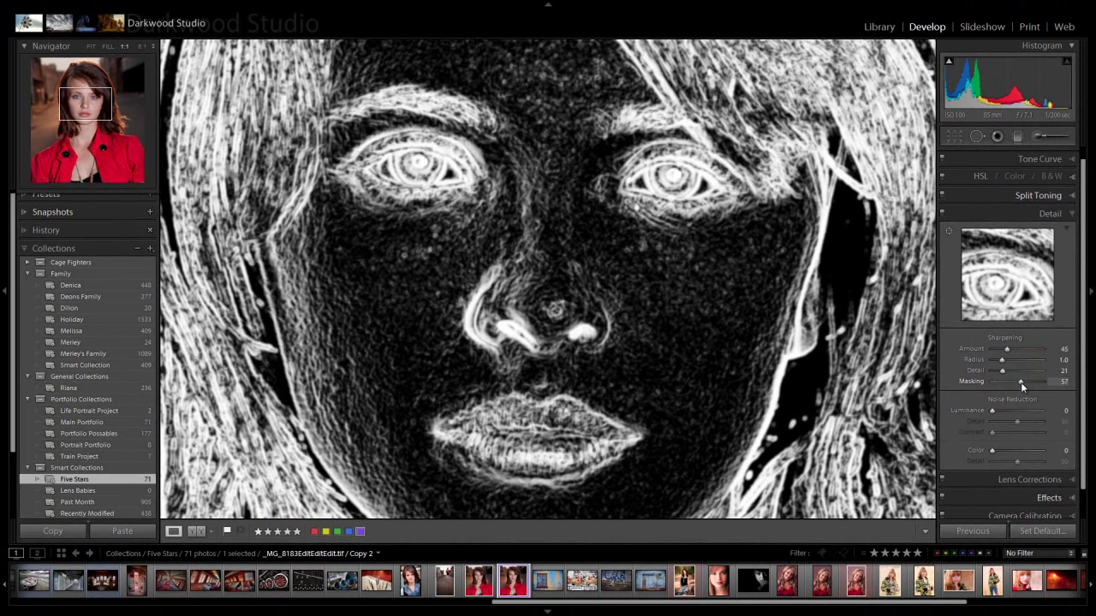
pyautogui.moveTo(1024, 382); pyautogui.dragTo(1034, 384)
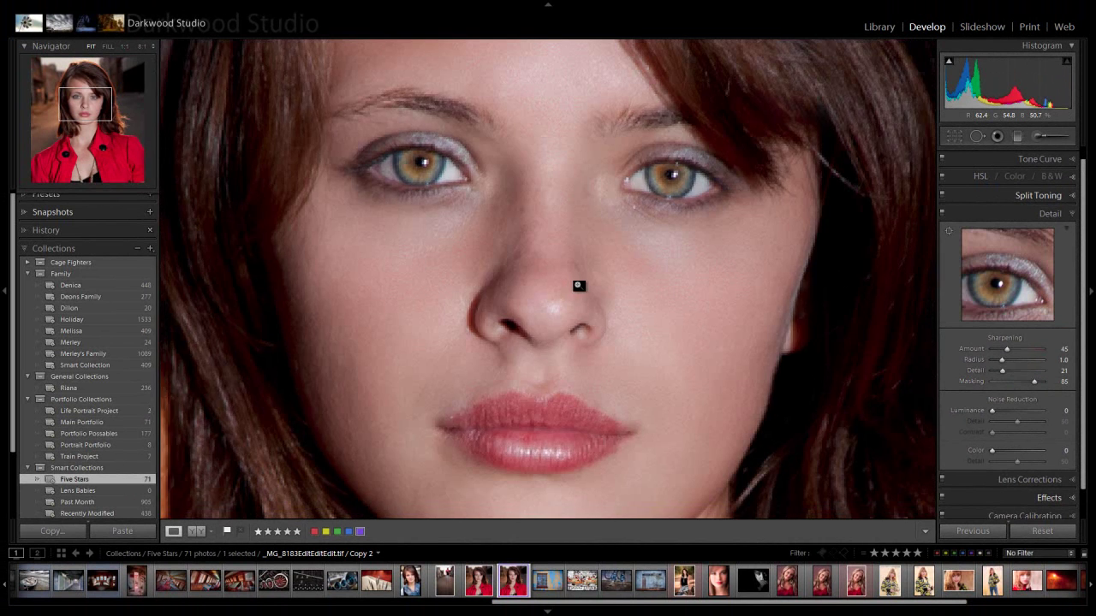
# - Fit the whole portrait in view and Alt-drag Masking down from 85 to 70
pyautogui.click(578, 285)
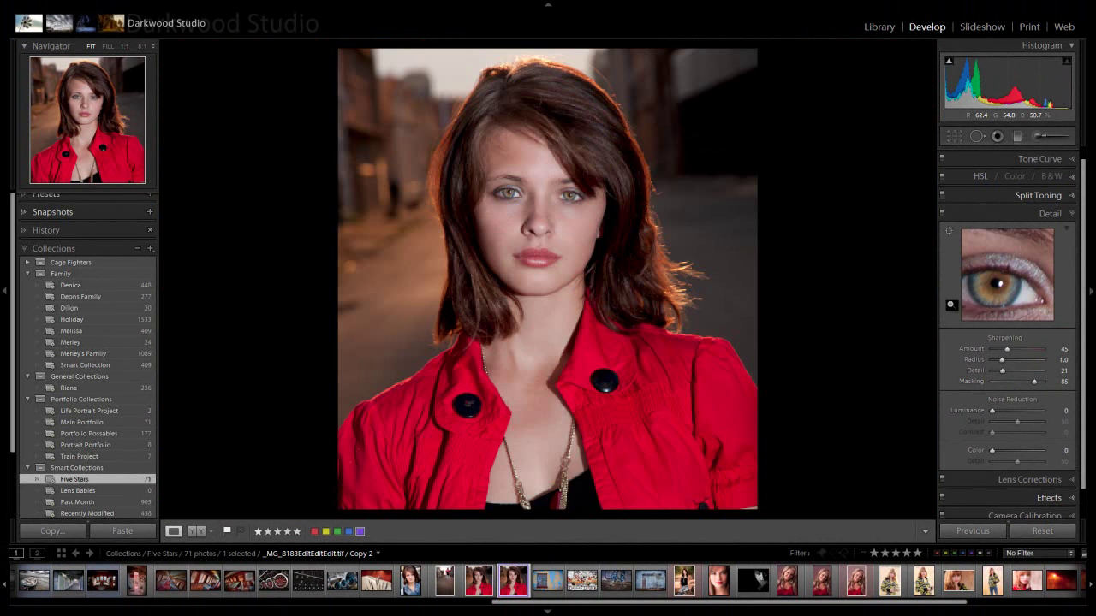
pyautogui.moveTo(1034, 381)
pyautogui.mouseDown()
pyautogui.moveTo(1015, 381)
pyautogui.moveTo(1026, 387)
pyautogui.mouseUp()
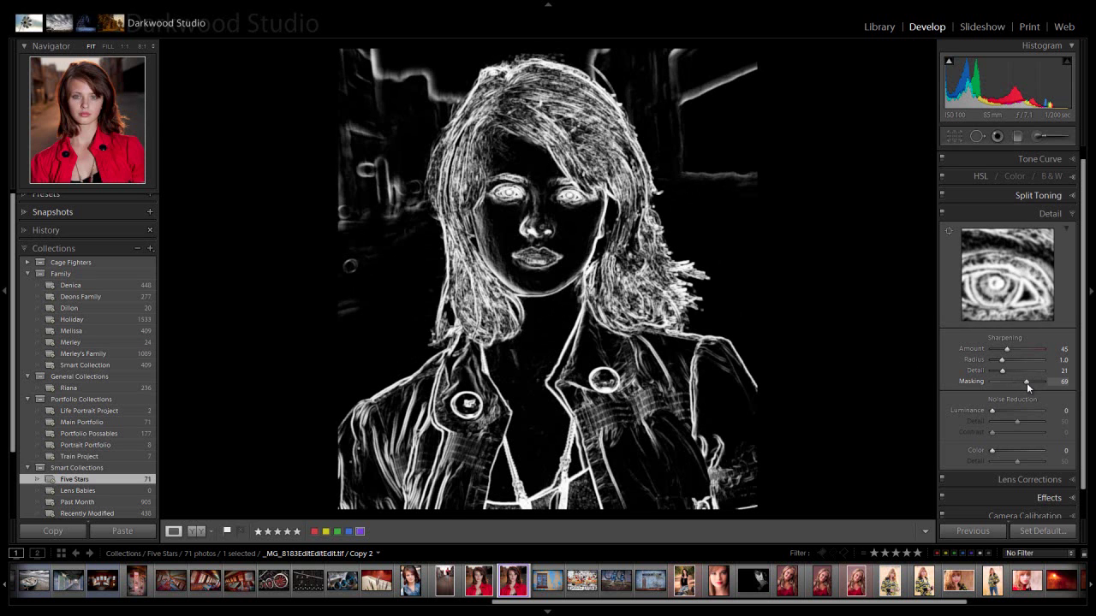
pyautogui.moveTo(1028, 383); pyautogui.dragTo(1028, 382)
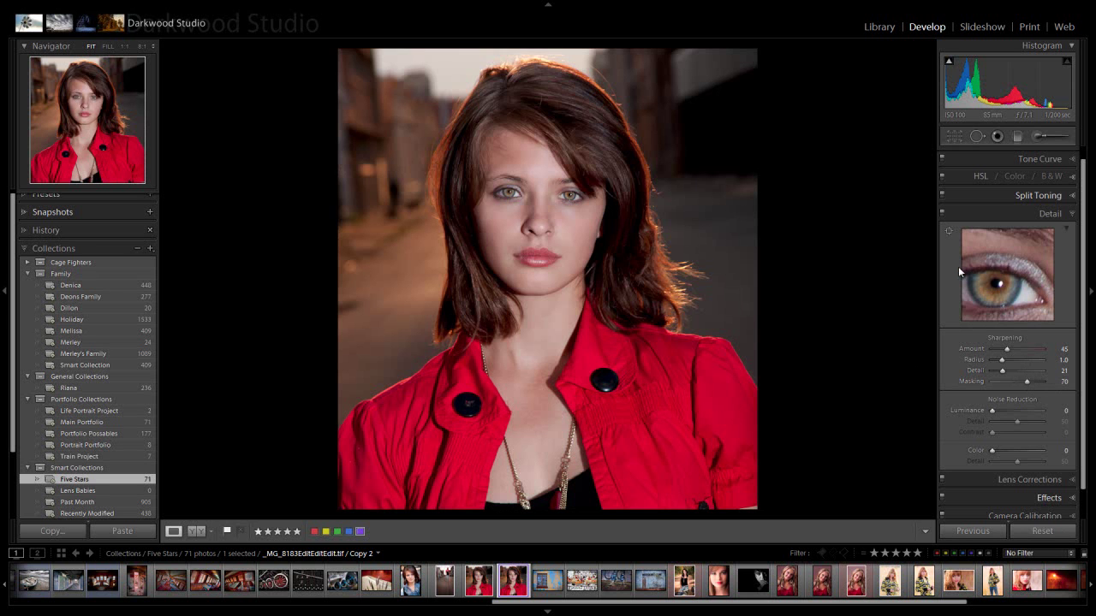
pyautogui.click(559, 227)
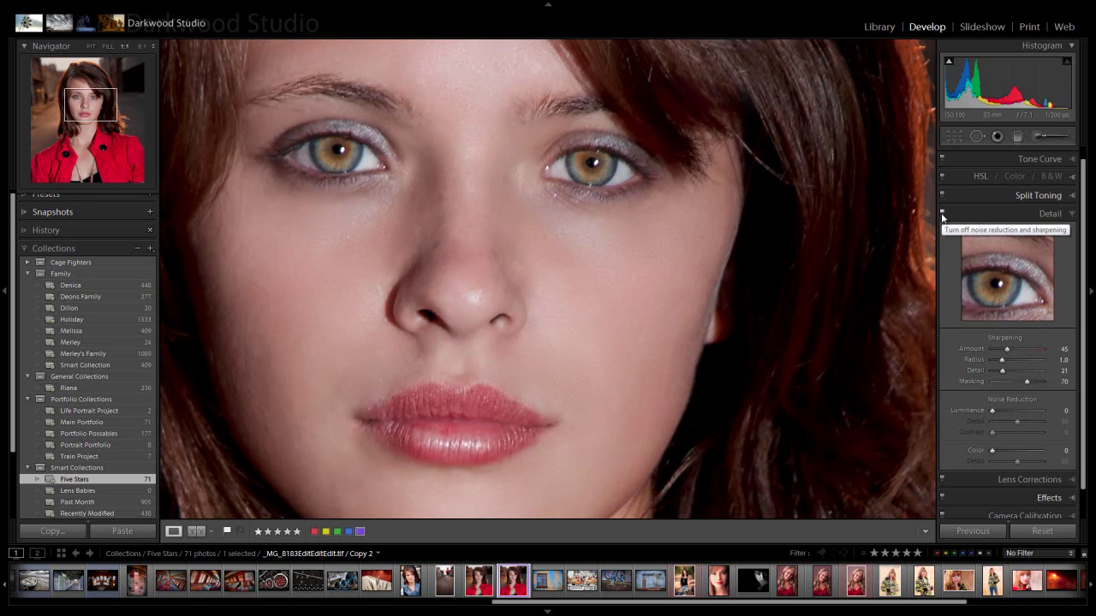
pyautogui.click(941, 212)
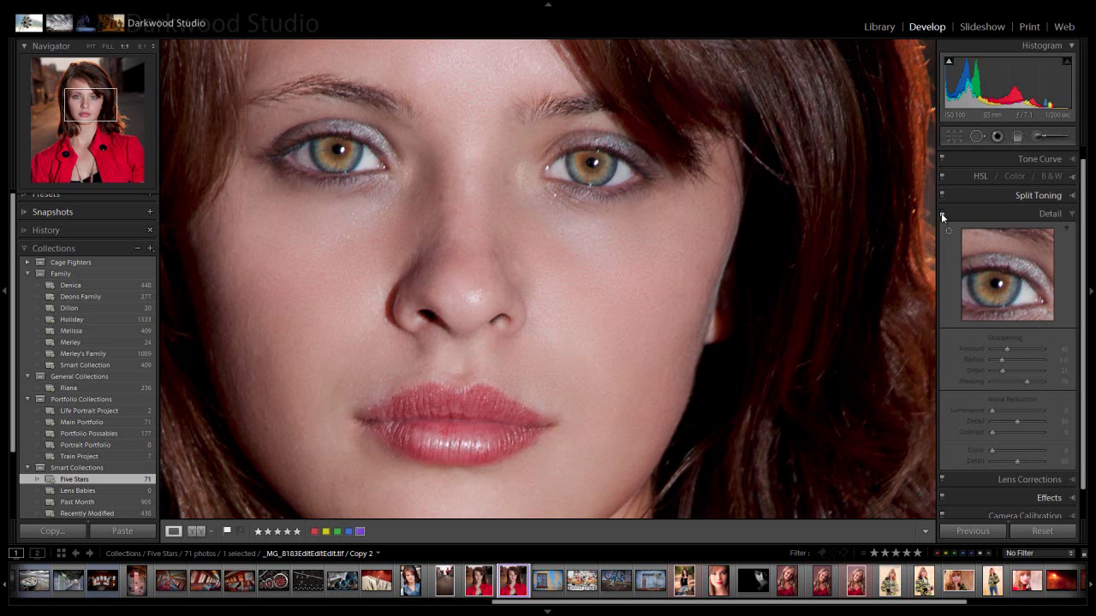
pyautogui.click(941, 212)
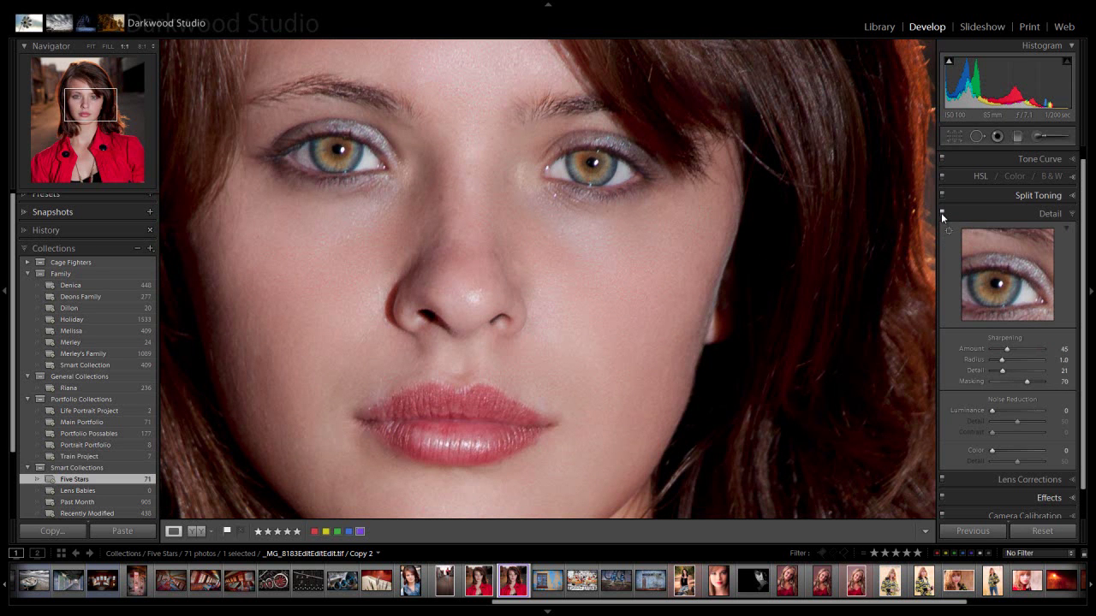
pyautogui.click(941, 212)
pyautogui.click(941, 213)
pyautogui.scroll(1, 1044, 411)
pyautogui.press('z')
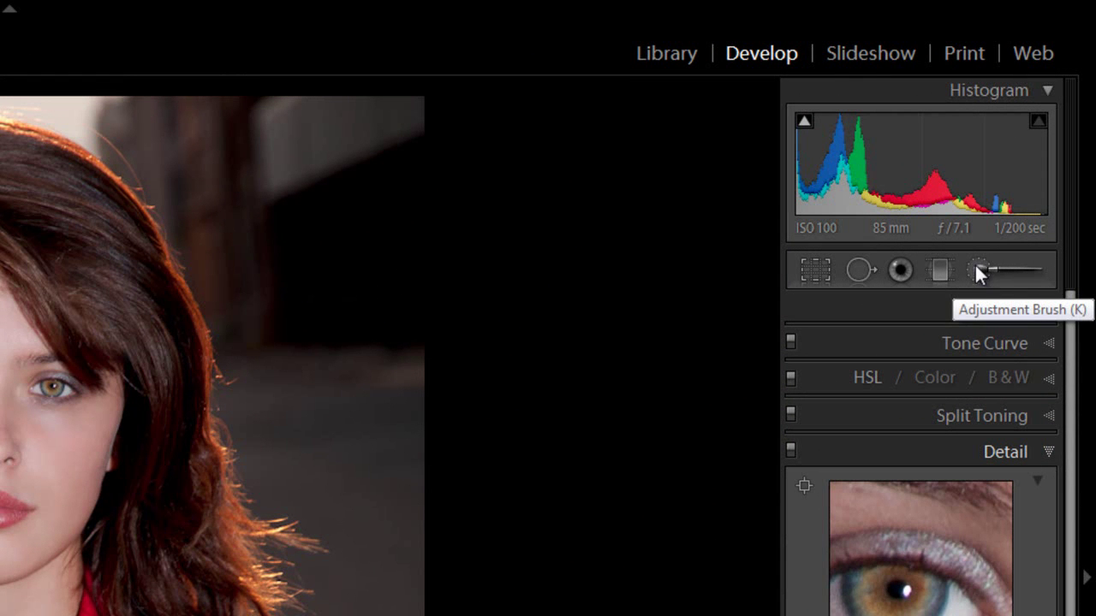
# - Open the Adjustment Brush and set its Sharpness to 37 with size 5.0 and feather 45
pyautogui.click(976, 265)
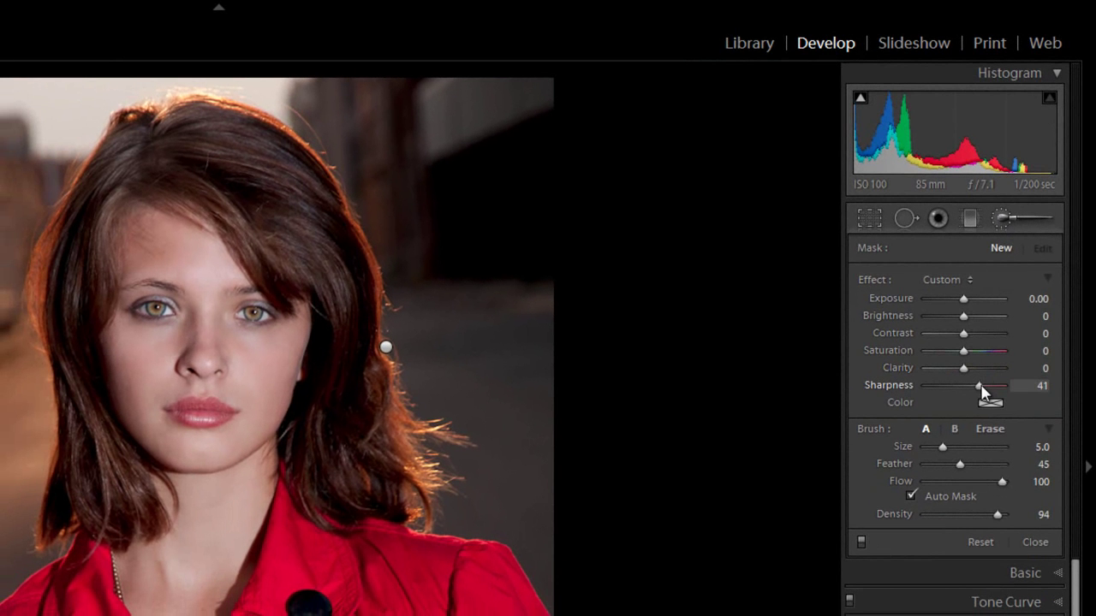
pyautogui.moveTo(960, 447); pyautogui.dragTo(957, 452)
pyautogui.moveTo(974, 387); pyautogui.dragTo(981, 389)
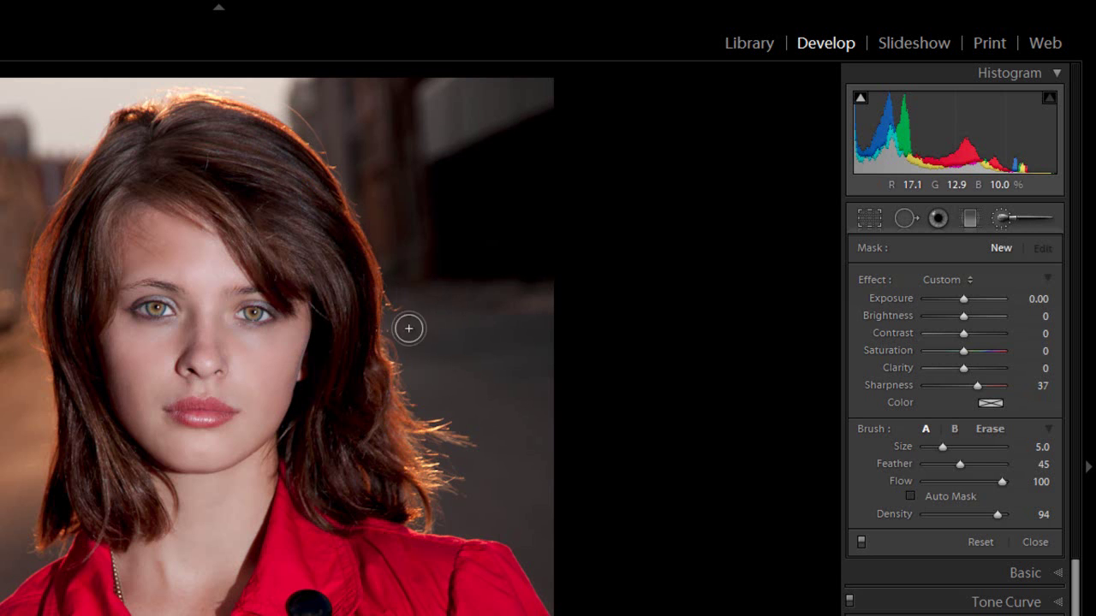
# - Brush sharpening down both hair edges, turn Auto Mask off, and drop brush Sharpness to 24
pyautogui.moveTo(145, 100)
pyautogui.mouseDown()
pyautogui.moveTo(66, 179)
pyautogui.moveTo(47, 310)
pyautogui.moveTo(59, 253)
pyautogui.moveTo(78, 431)
pyautogui.moveTo(41, 535)
pyautogui.moveTo(97, 490)
pyautogui.mouseUp()
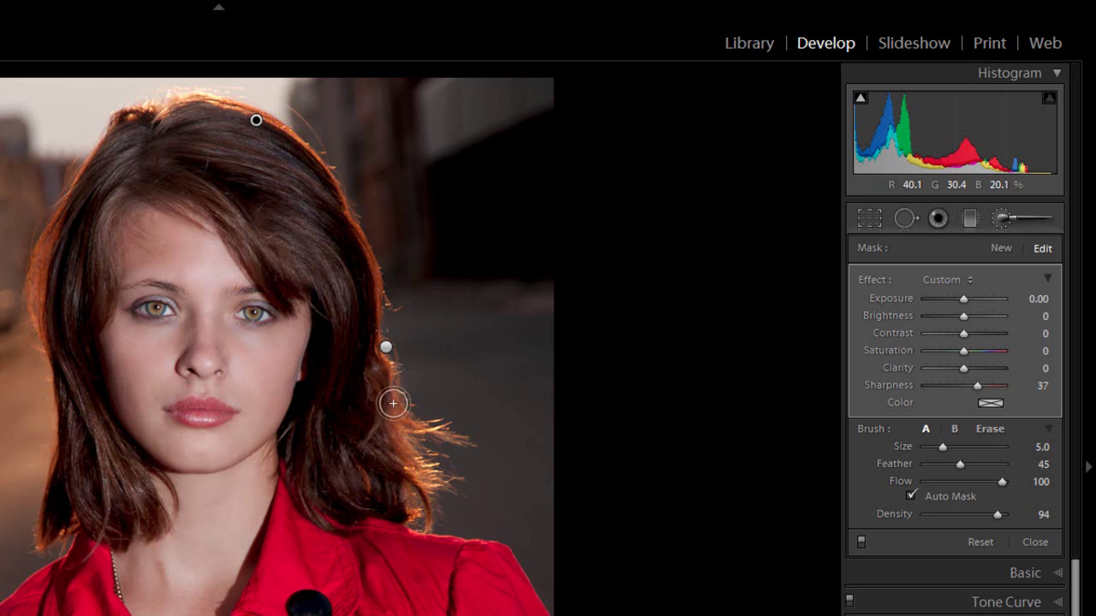
pyautogui.moveTo(392, 399)
pyautogui.mouseDown()
pyautogui.moveTo(411, 508)
pyautogui.moveTo(438, 464)
pyautogui.moveTo(372, 331)
pyautogui.moveTo(318, 171)
pyautogui.moveTo(163, 107)
pyautogui.moveTo(93, 187)
pyautogui.moveTo(47, 280)
pyautogui.moveTo(85, 453)
pyautogui.moveTo(47, 530)
pyautogui.moveTo(59, 203)
pyautogui.moveTo(859, 283)
pyautogui.moveTo(913, 483)
pyautogui.mouseUp()
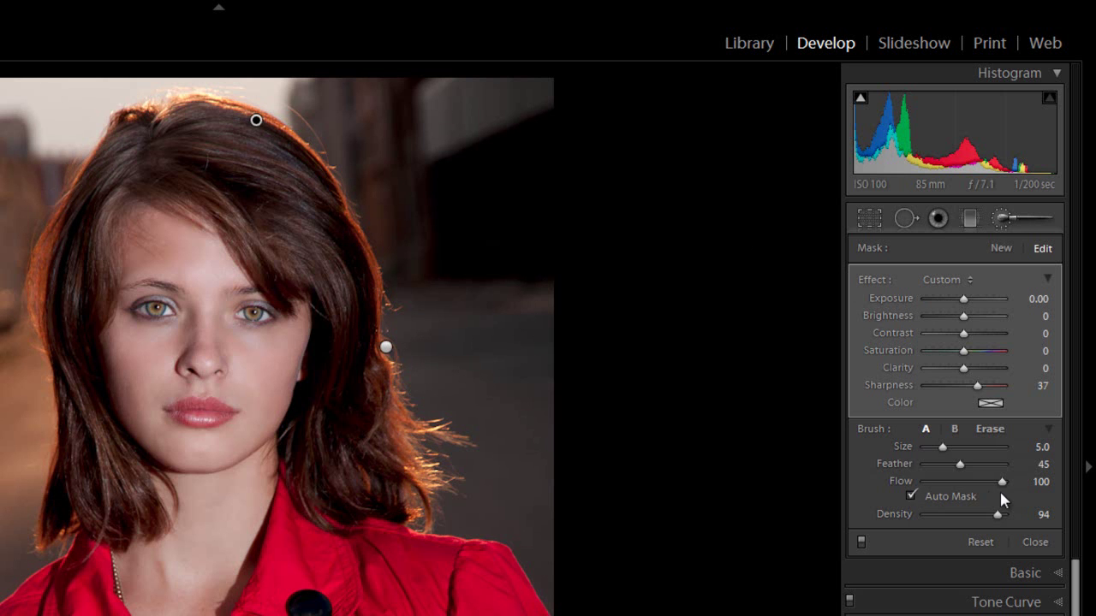
pyautogui.click(910, 496)
pyautogui.moveTo(980, 390); pyautogui.dragTo(975, 391)
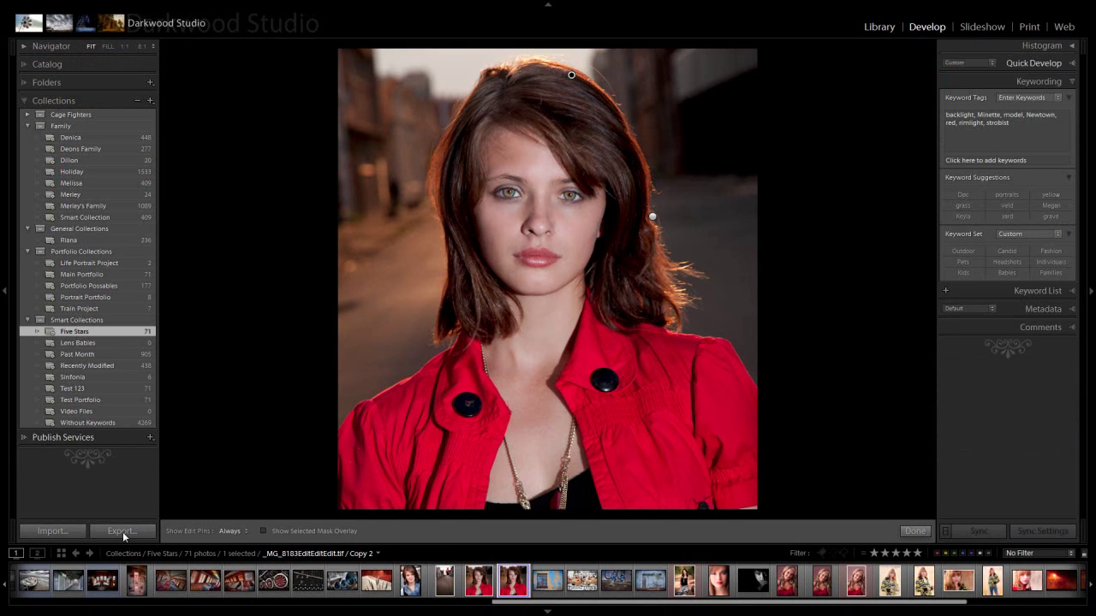
# - Switch to the Library module and open the Export dialog for the portrait
pyautogui.press('e')
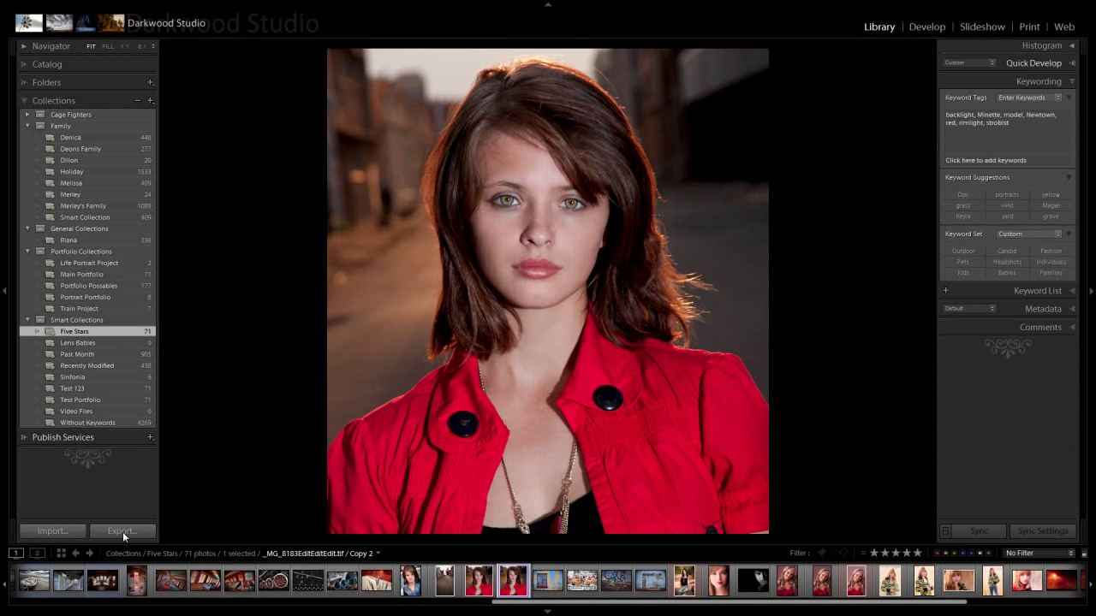
pyautogui.click(123, 533)
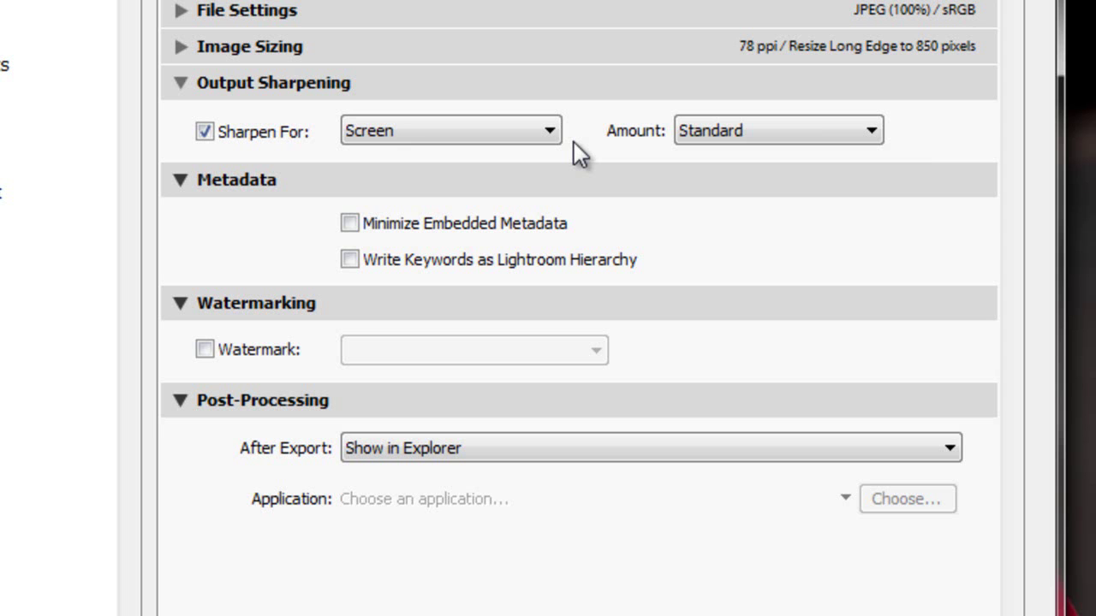
# - Toggle Output Sharpening off and back on, keeping Sharpen For set to Screen
pyautogui.click(205, 134)
pyautogui.click(208, 132)
pyautogui.click(553, 133)
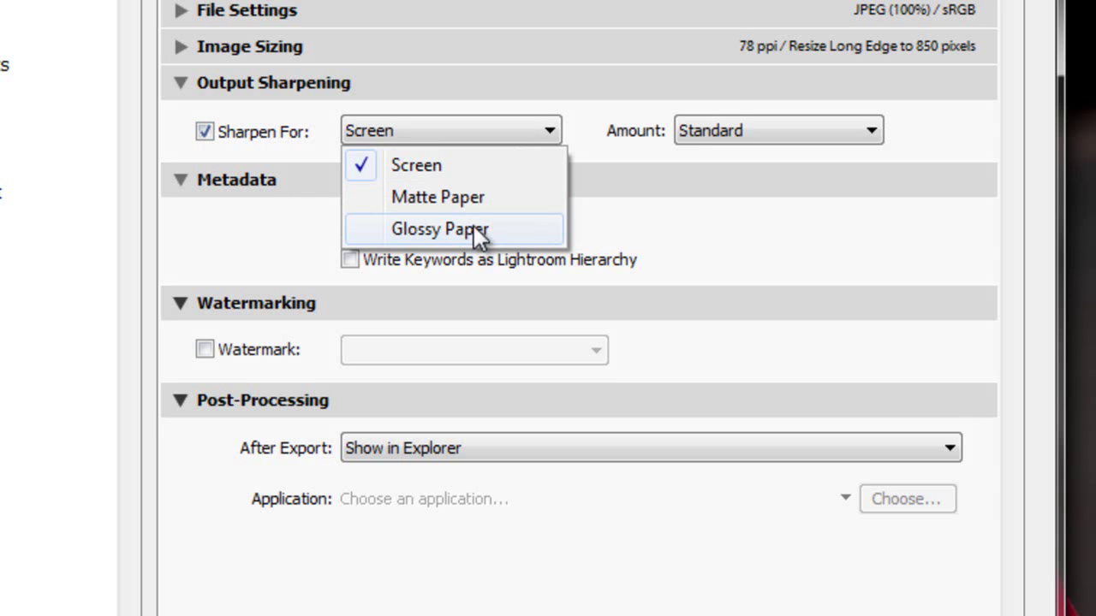
pyautogui.click(501, 171)
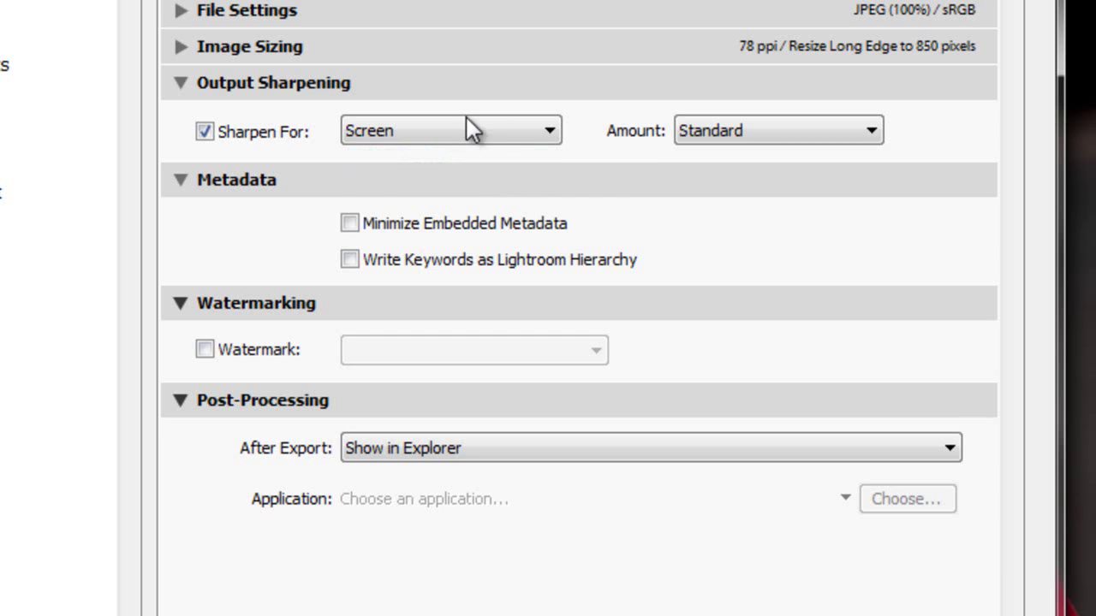
pyautogui.click(865, 137)
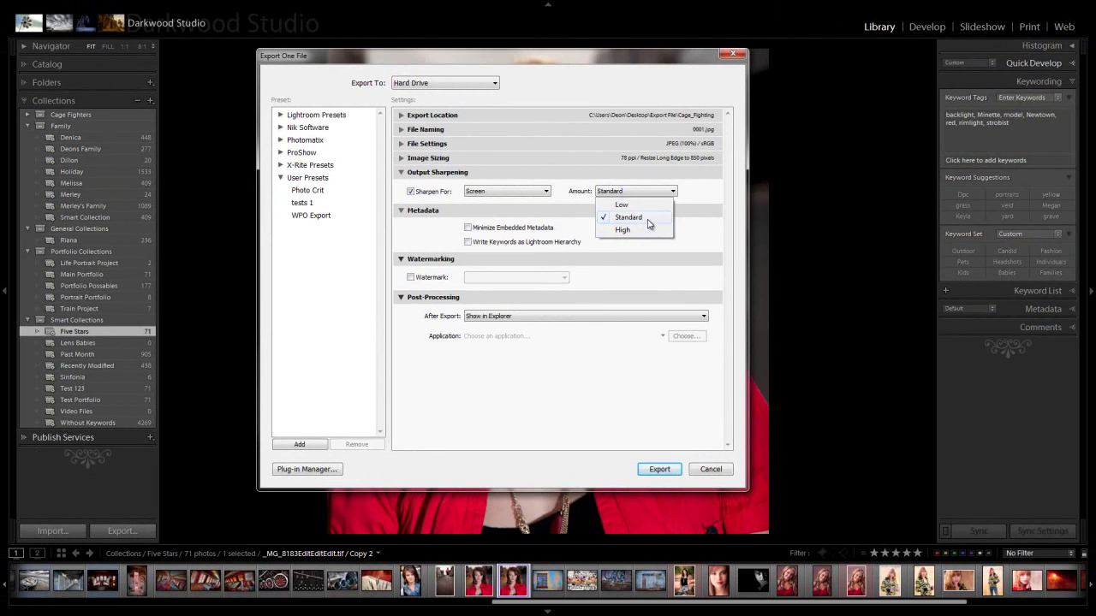
# - Choose Standard as the output sharpening amount
pyautogui.click(848, 202)
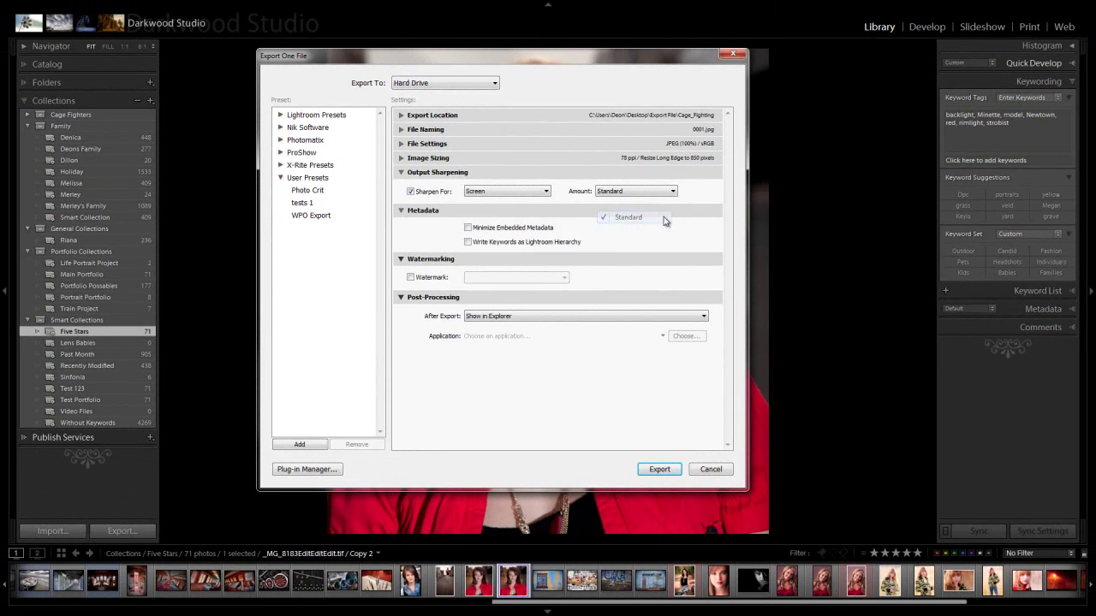